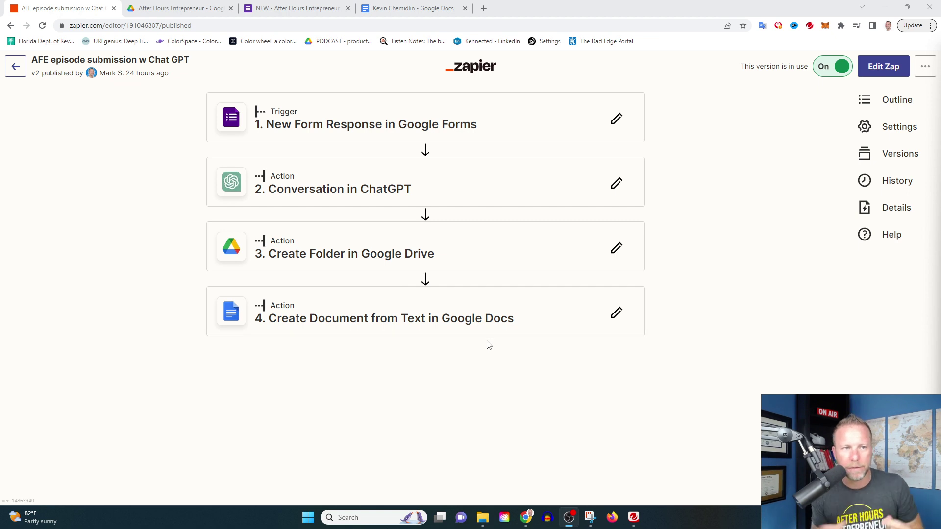
Switch from the Zapier workflow to the Google Forms podcast submission form
left_click(305, 7)
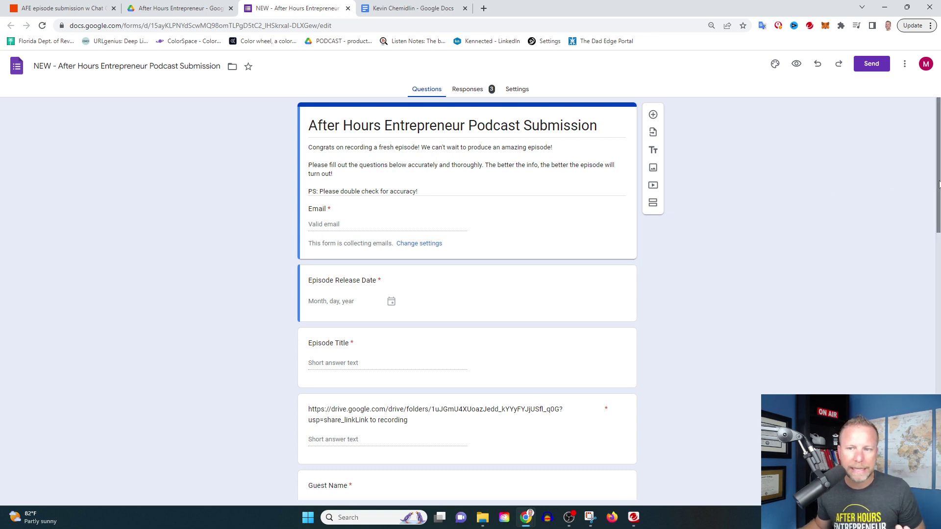
left_click_drag(939, 183, 938, 244)
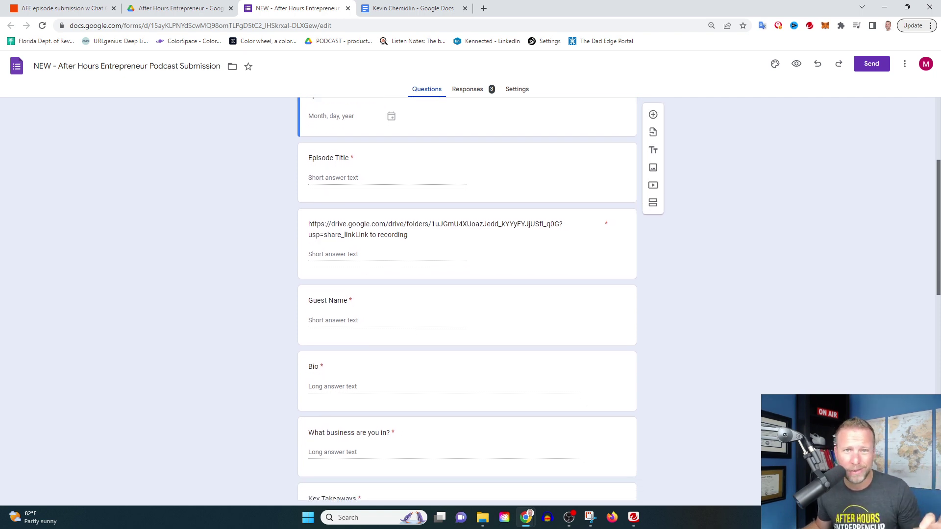
left_click_drag(937, 244, 937, 248)
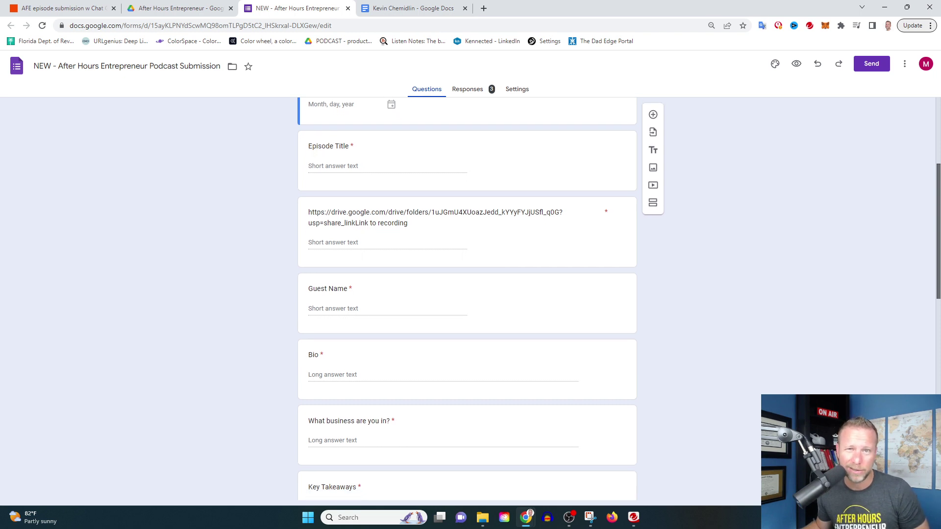
scroll(439, 137, "down", 1)
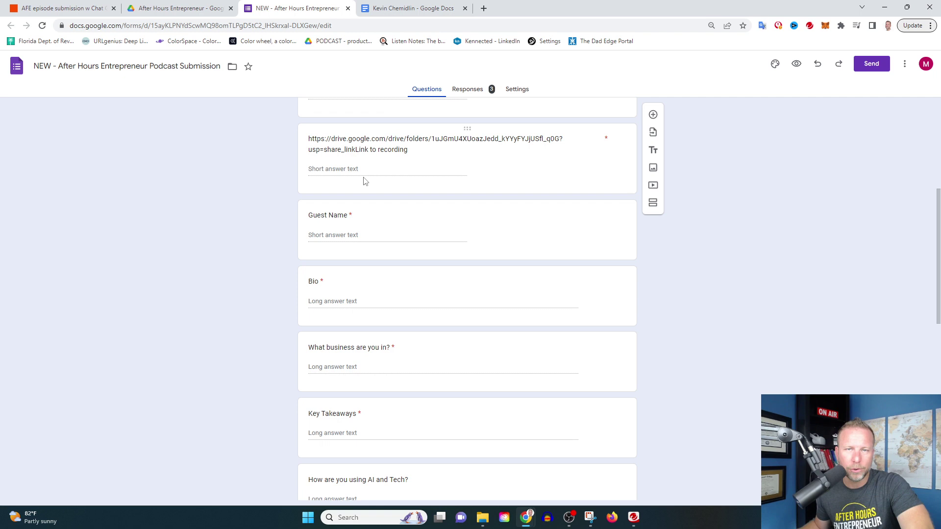
mouse_move(467, 128)
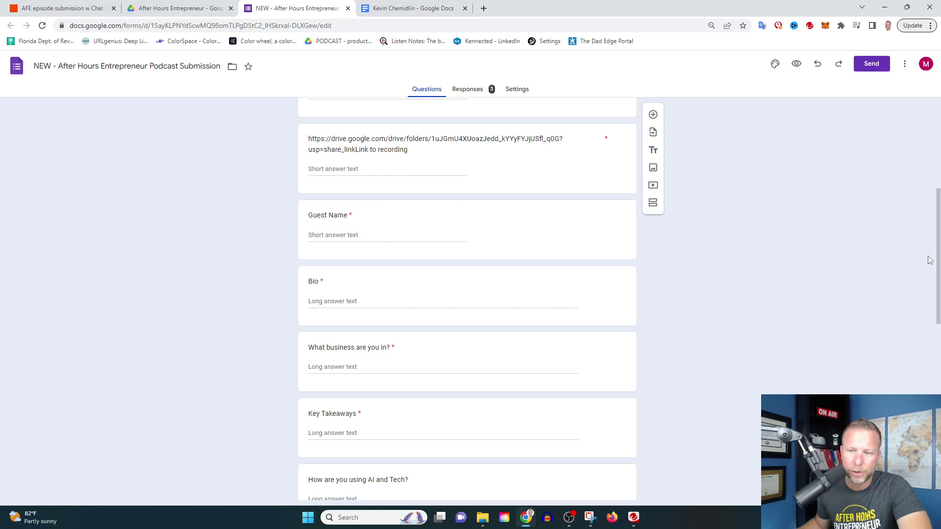
mouse_move(366, 145)
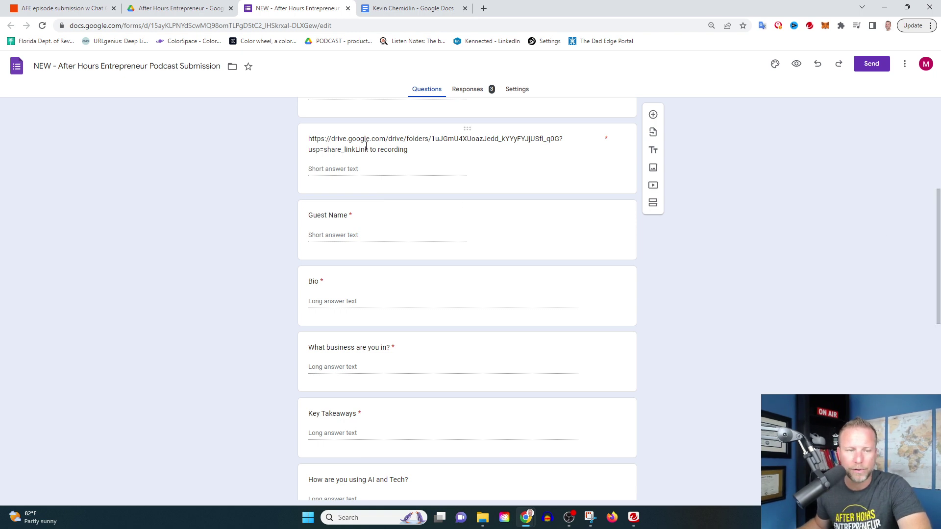
left_click_drag(938, 253, 938, 279)
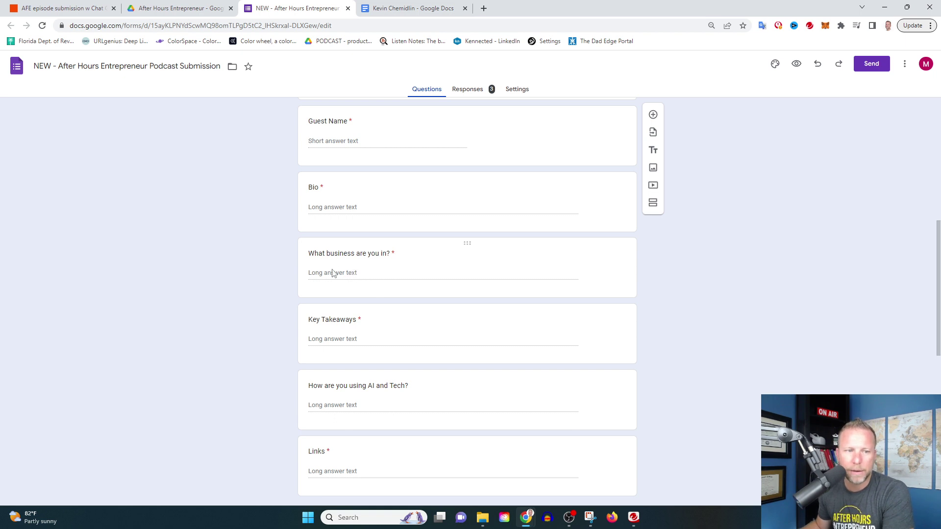
scroll(277, 272, "down", 2)
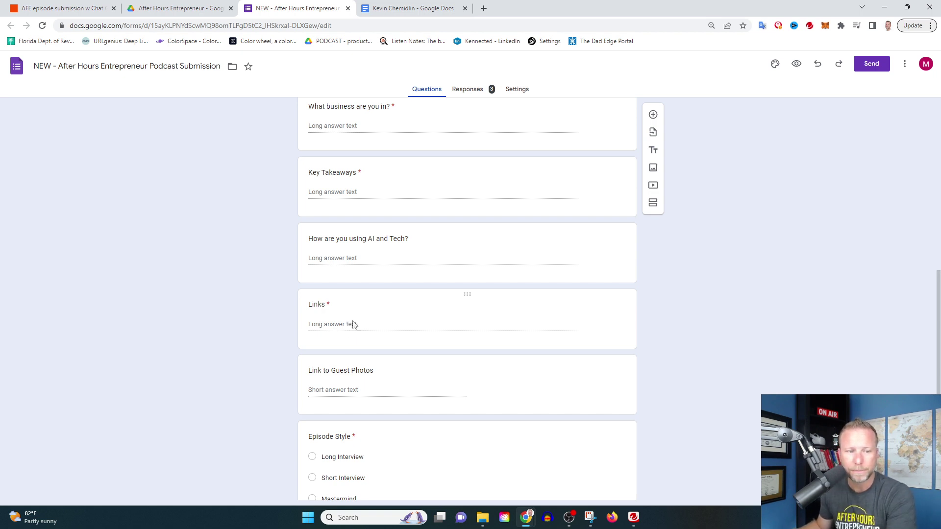
scroll(350, 325, "down", 2)
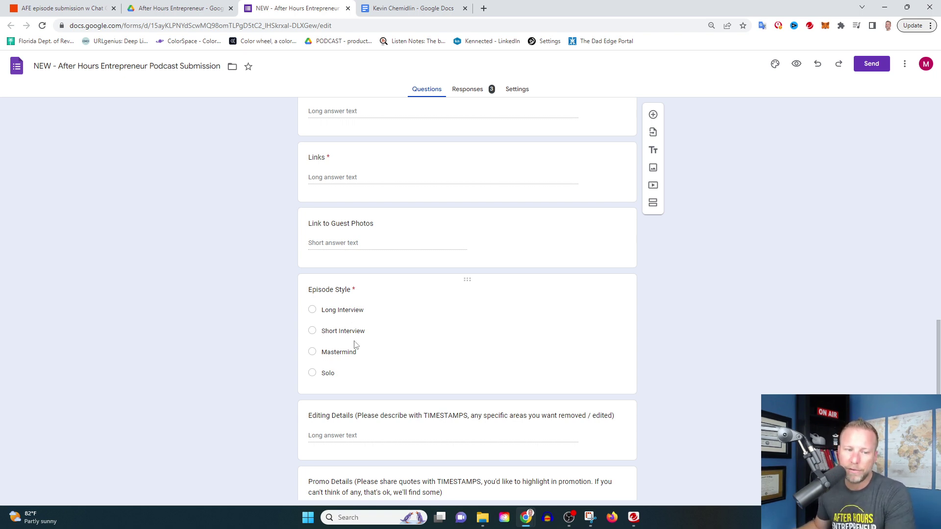
scroll(351, 309, "down", 2)
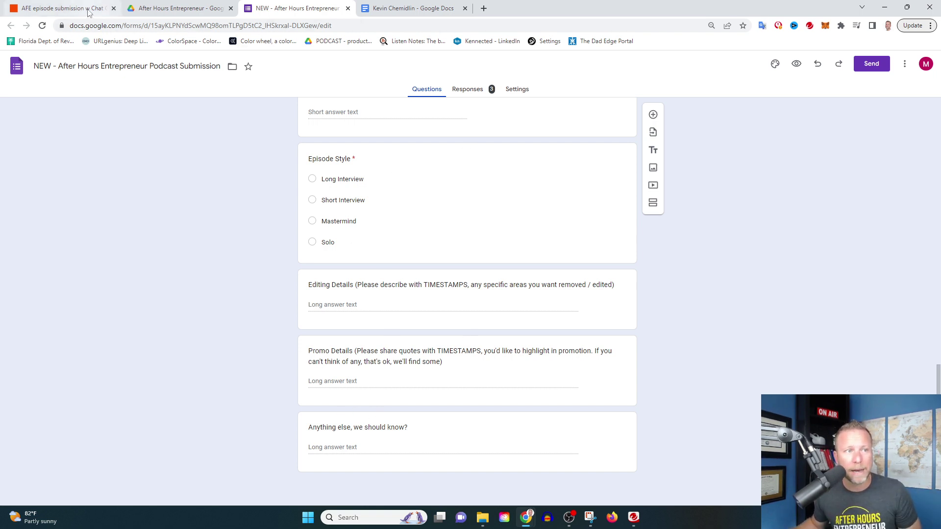
Return briefly to the Zapier automation, then move to the podcast's Google Drive folder
left_click(63, 8)
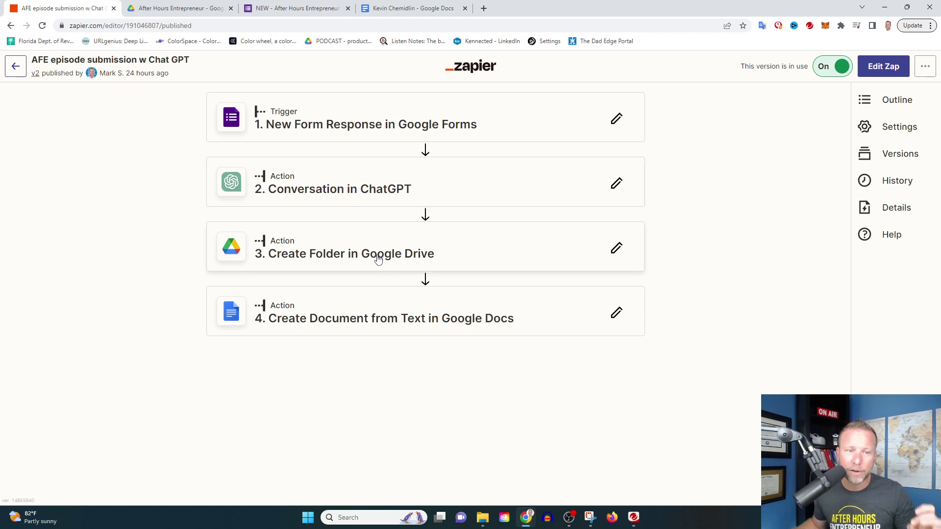
left_click(180, 8)
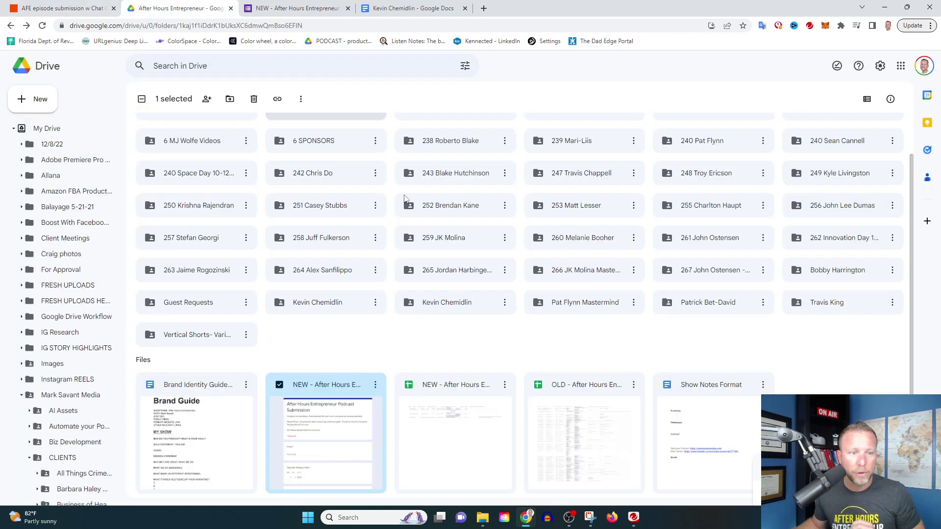
Open Kevin Chemidlin's folder and his generated show notes Google Doc
left_click(324, 305)
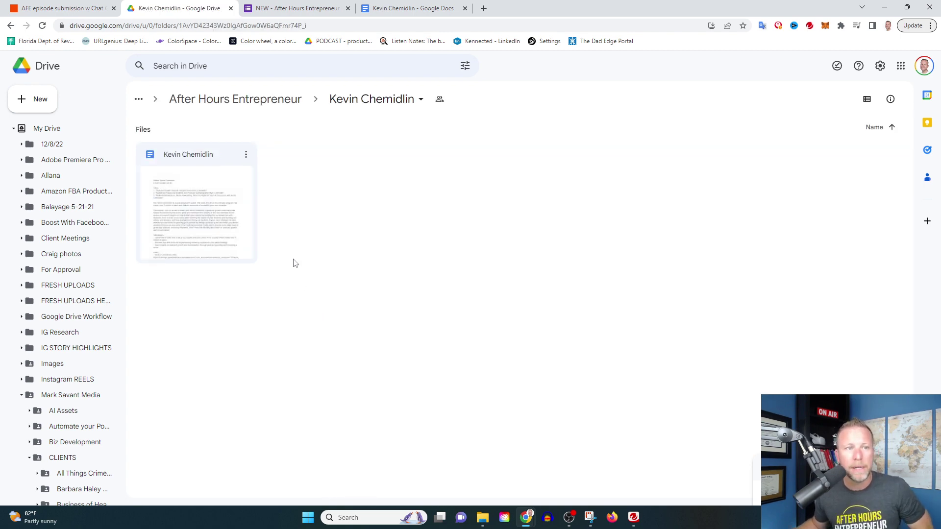
double_click(189, 212)
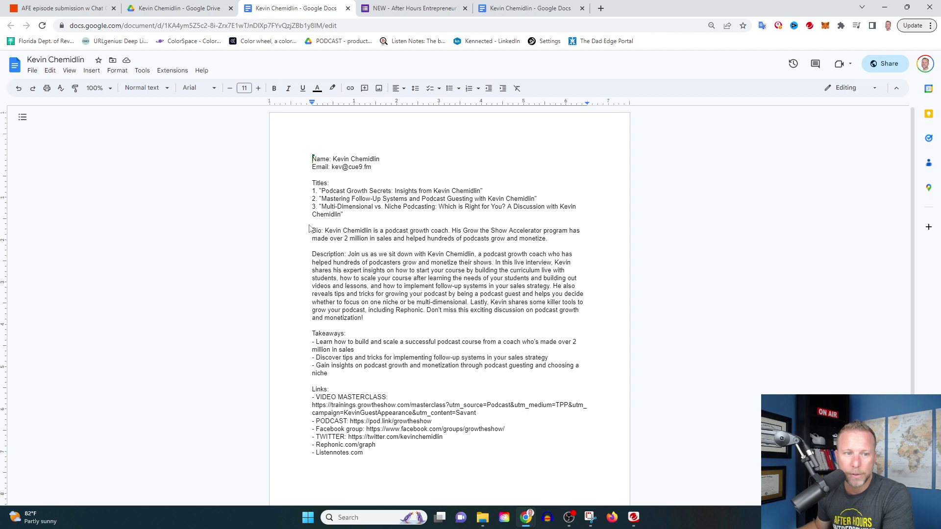
mouse_move(349, 255)
left_mouse_down()
mouse_move(377, 280)
mouse_move(394, 318)
left_mouse_up()
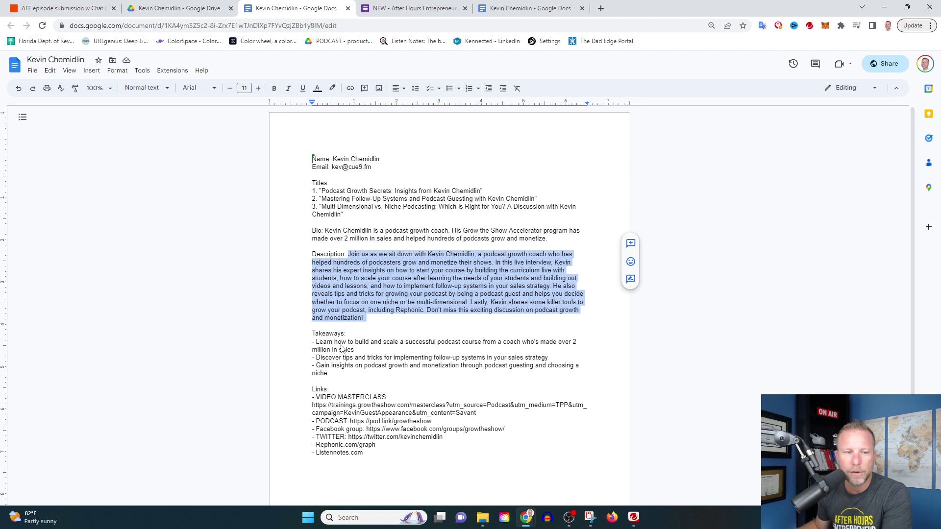
left_click_drag(328, 373, 312, 343)
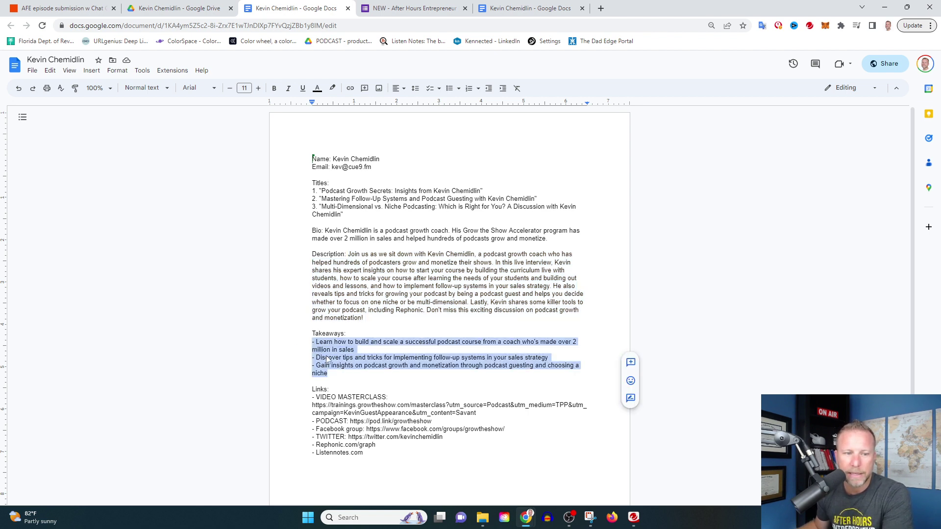
left_click_drag(363, 453, 269, 157)
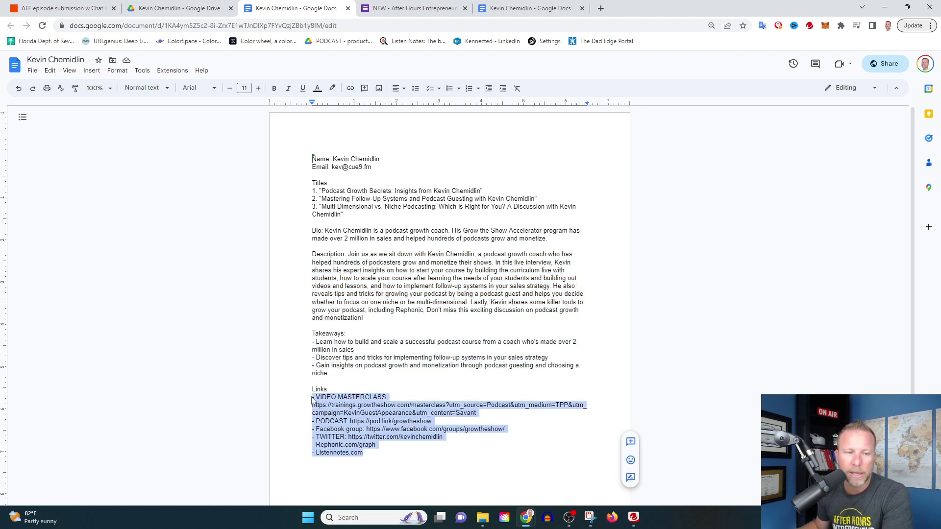